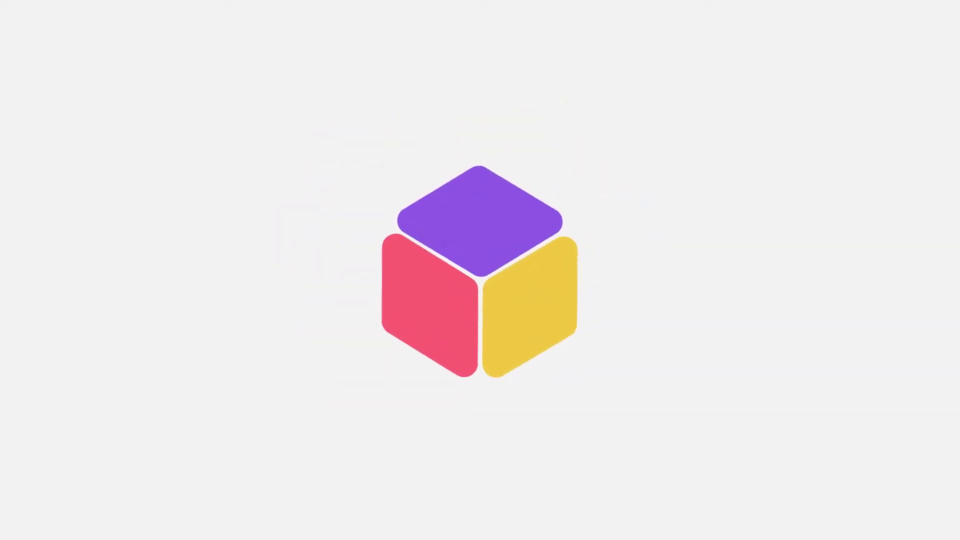
Switch to the beach photo document and zoom in on the woman
{"action": "scroll", "coordinate": [408, 263], "scroll_direction": "up", "scroll_amount": 1}
{"action": "scroll", "coordinate": [430, 265], "scroll_direction": "up", "scroll_amount": 1}
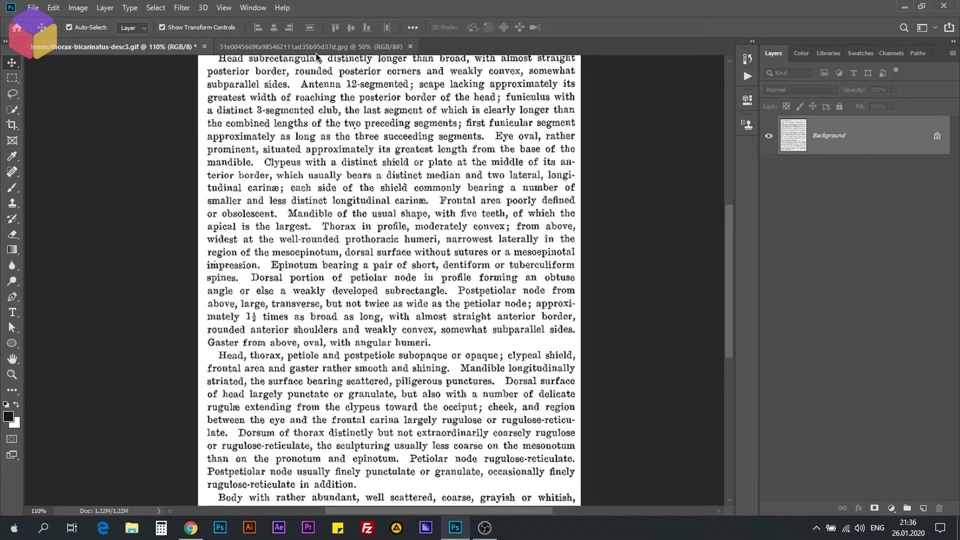
{"action": "left_click", "coordinate": [317, 47]}
{"action": "scroll", "coordinate": [381, 163], "scroll_direction": "up", "scroll_amount": 1}
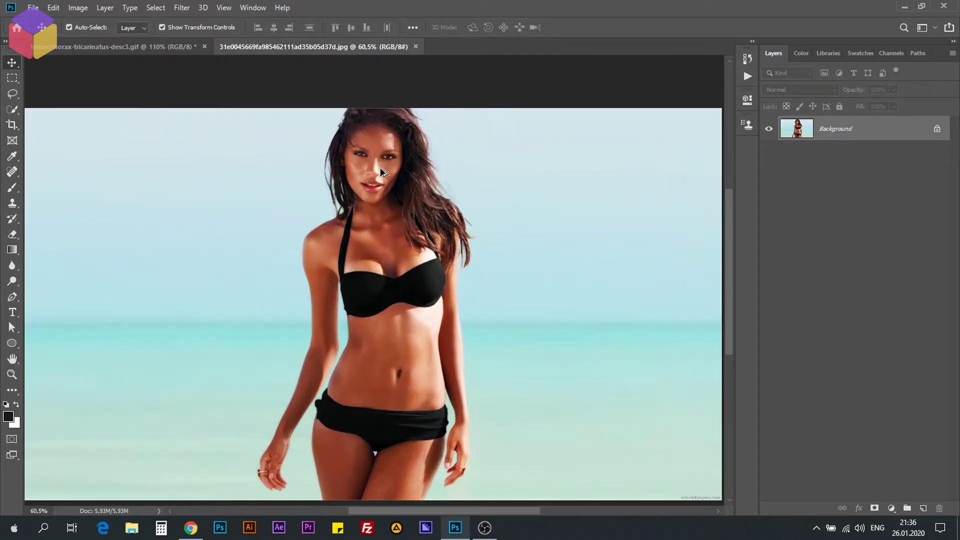
{"action": "scroll", "coordinate": [375, 180], "scroll_direction": "up", "scroll_amount": 1}
{"action": "scroll", "coordinate": [368, 195], "scroll_direction": "up", "scroll_amount": 1}
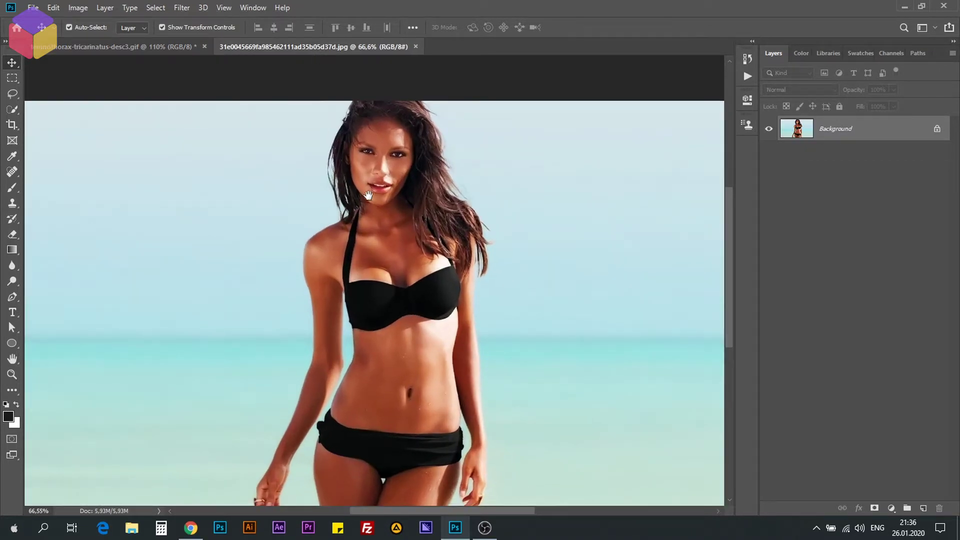
Quick-select the woman's face, hair, torso, arm and legs with a large brush
{"action": "left_click", "coordinate": [17, 109]}
{"action": "left_click_drag", "start_coordinate": [380, 134], "coordinate": [400, 134]}
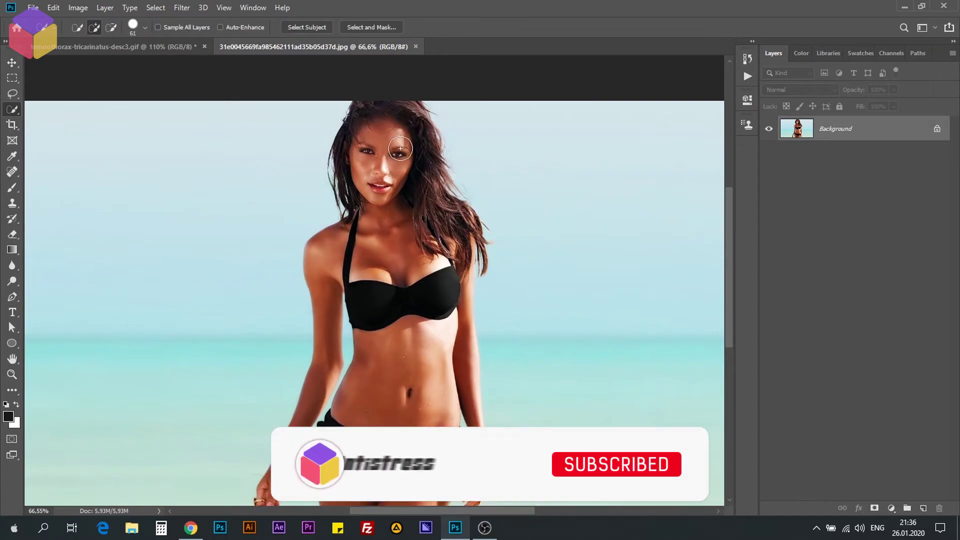
{"action": "left_click_drag", "start_coordinate": [392, 167], "coordinate": [430, 311]}
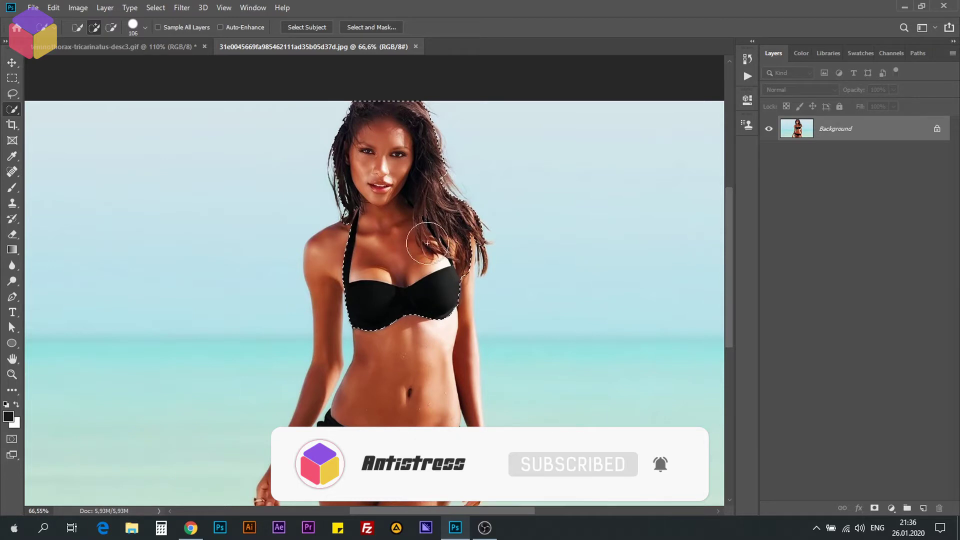
{"action": "left_click_drag", "start_coordinate": [430, 311], "coordinate": [401, 359]}
{"action": "mouse_move", "coordinate": [398, 431]}
{"action": "left_mouse_down"}
{"action": "mouse_move", "coordinate": [427, 276]}
{"action": "mouse_move", "coordinate": [392, 363]}
{"action": "left_mouse_up"}
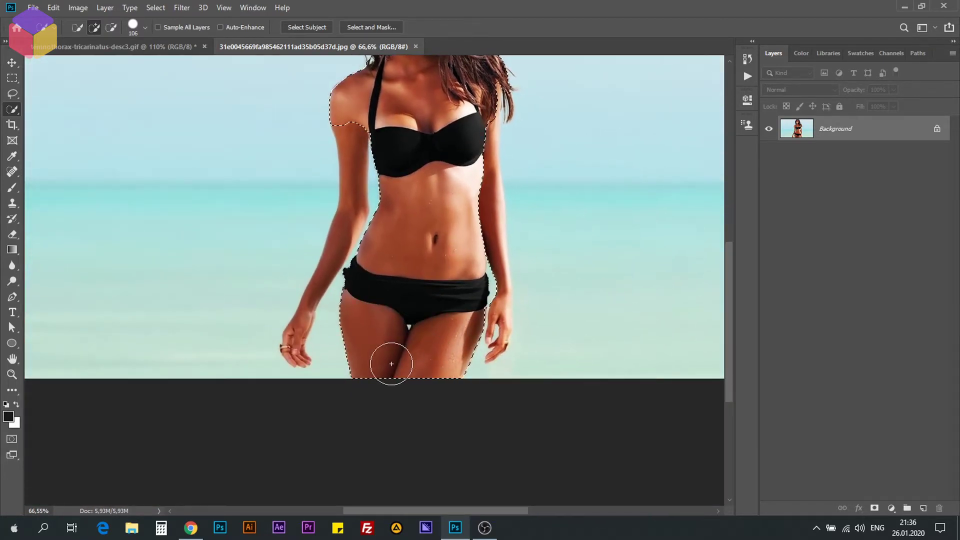
Subtract the sky between her arm and waist from the selection using a smaller brush
{"action": "right_click", "coordinate": [391, 259], "text": "alt"}
{"action": "left_click", "coordinate": [332, 300], "text": "alt"}
{"action": "scroll", "coordinate": [353, 216], "scroll_direction": "up", "scroll_amount": 5}
{"action": "right_click", "coordinate": [382, 214], "text": "alt"}
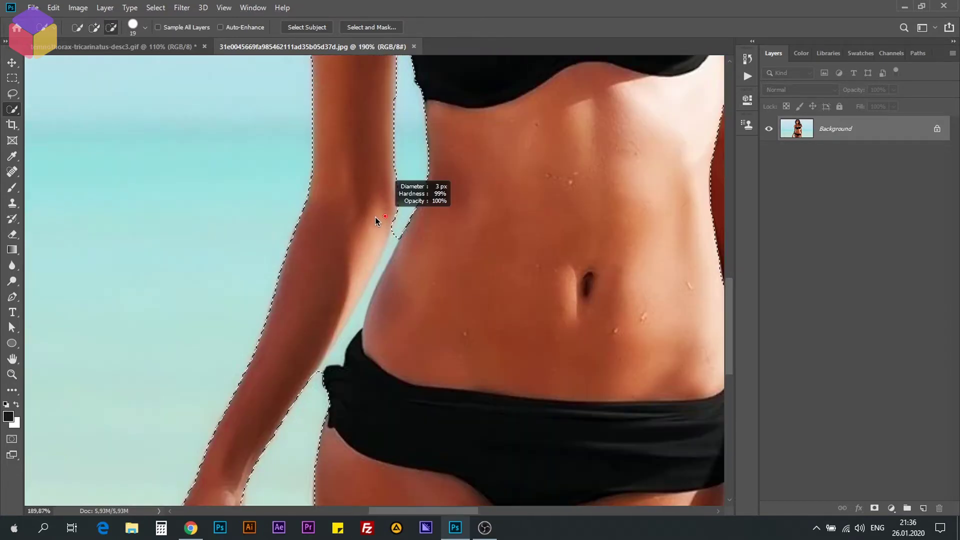
{"action": "scroll", "coordinate": [328, 262], "scroll_direction": "down", "scroll_amount": 3}
{"action": "scroll", "coordinate": [376, 344], "scroll_direction": "up", "scroll_amount": 3}
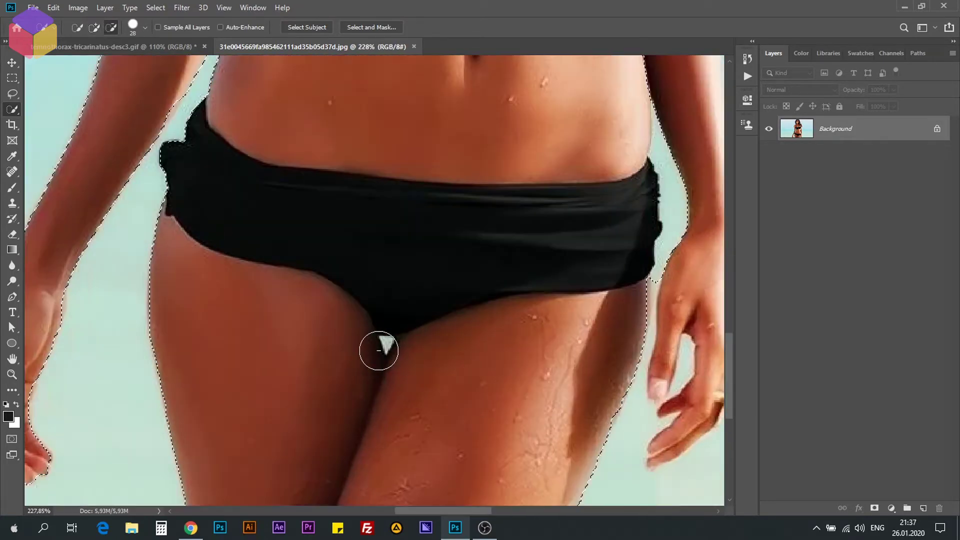
{"action": "scroll", "coordinate": [390, 337], "scroll_direction": "up", "scroll_amount": 2}
{"action": "scroll", "coordinate": [383, 316], "scroll_direction": "down", "scroll_amount": 5}
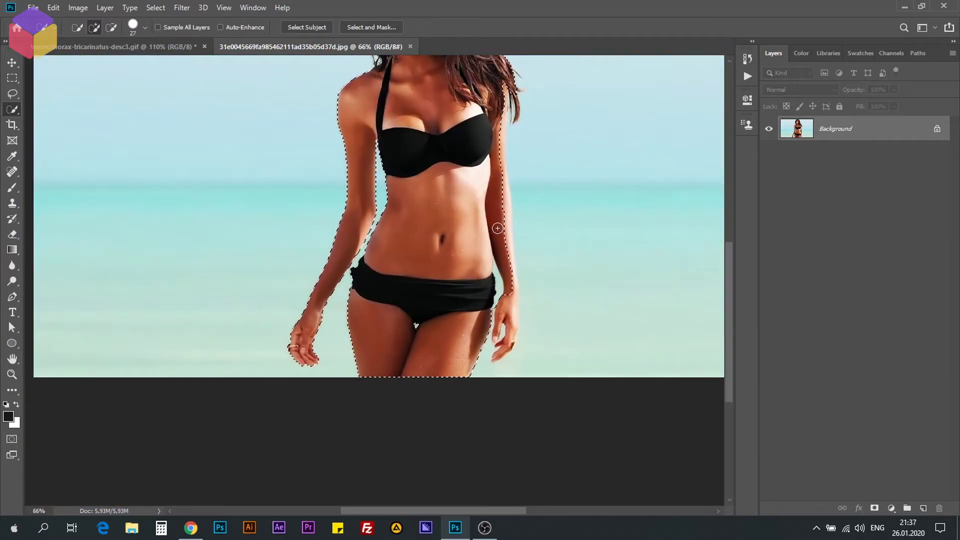
{"action": "scroll", "coordinate": [482, 176], "scroll_direction": "up", "scroll_amount": 3}
{"action": "left_click_drag", "start_coordinate": [490, 122], "coordinate": [458, 244]}
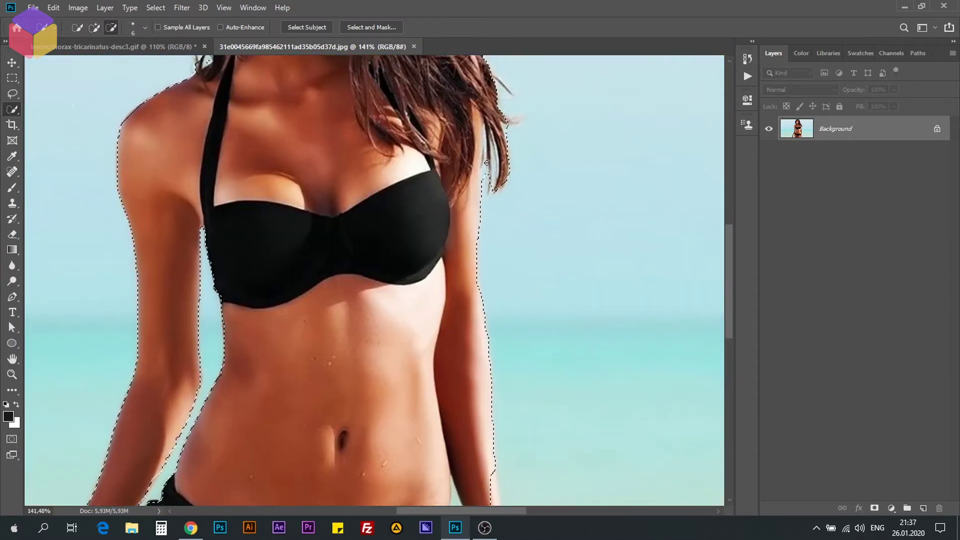
{"action": "scroll", "coordinate": [458, 245], "scroll_direction": "down", "scroll_amount": 3}
{"action": "scroll", "coordinate": [478, 251], "scroll_direction": "up", "scroll_amount": 2}
{"action": "scroll", "coordinate": [483, 268], "scroll_direction": "up", "scroll_amount": 2}
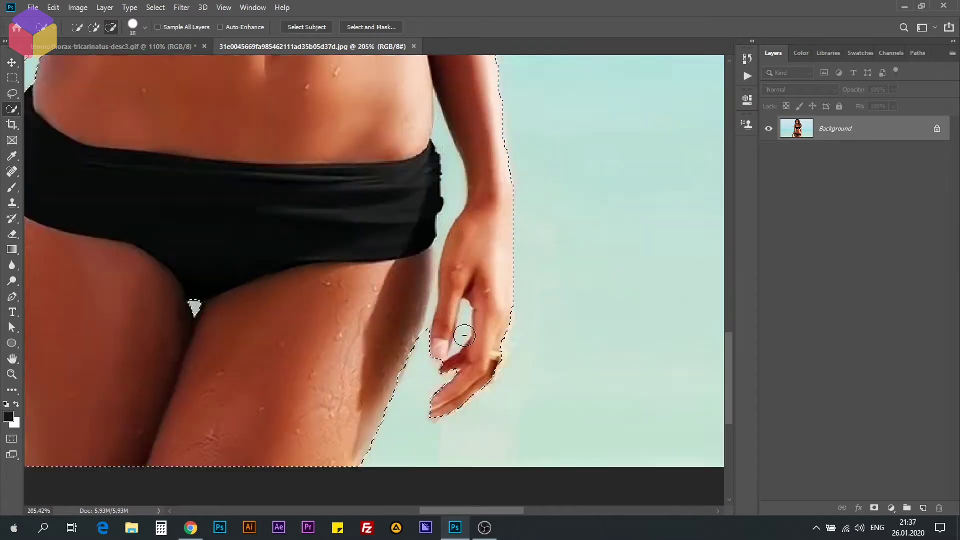
{"action": "scroll", "coordinate": [456, 343], "scroll_direction": "up", "scroll_amount": 2}
Clean up the selection around her hand, then open Select and Mask
{"action": "key", "text": "bracketleft"}
{"action": "key", "text": "bracketleft"}
{"action": "key", "text": "bracketleft"}
{"action": "key", "text": "bracketright"}
{"action": "key", "text": "bracketright"}
{"action": "key", "text": "bracketright"}
{"action": "scroll", "coordinate": [449, 281], "scroll_direction": "down", "scroll_amount": 2}
{"action": "scroll", "coordinate": [449, 281], "scroll_direction": "up", "scroll_amount": 2}
{"action": "scroll", "coordinate": [440, 286], "scroll_direction": "down", "scroll_amount": 1}
{"action": "scroll", "coordinate": [400, 293], "scroll_direction": "down", "scroll_amount": 4}
{"action": "scroll", "coordinate": [377, 299], "scroll_direction": "down", "scroll_amount": 1}
{"action": "scroll", "coordinate": [378, 299], "scroll_direction": "up", "scroll_amount": 2}
{"action": "left_click", "coordinate": [371, 27]}
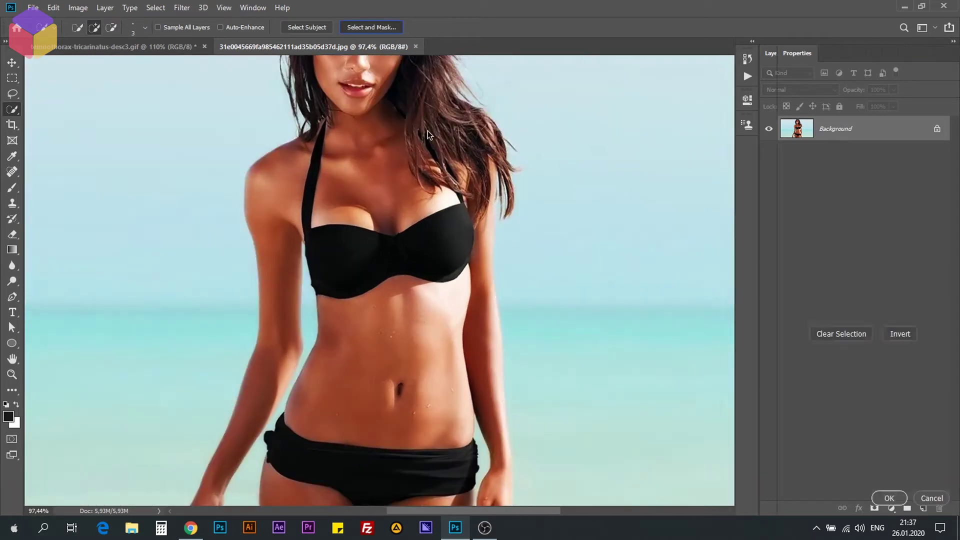
Refine the hair edges with a smaller brush, leaving Decontaminate Colors off
{"action": "left_click_drag", "start_coordinate": [421, 192], "coordinate": [408, 329]}
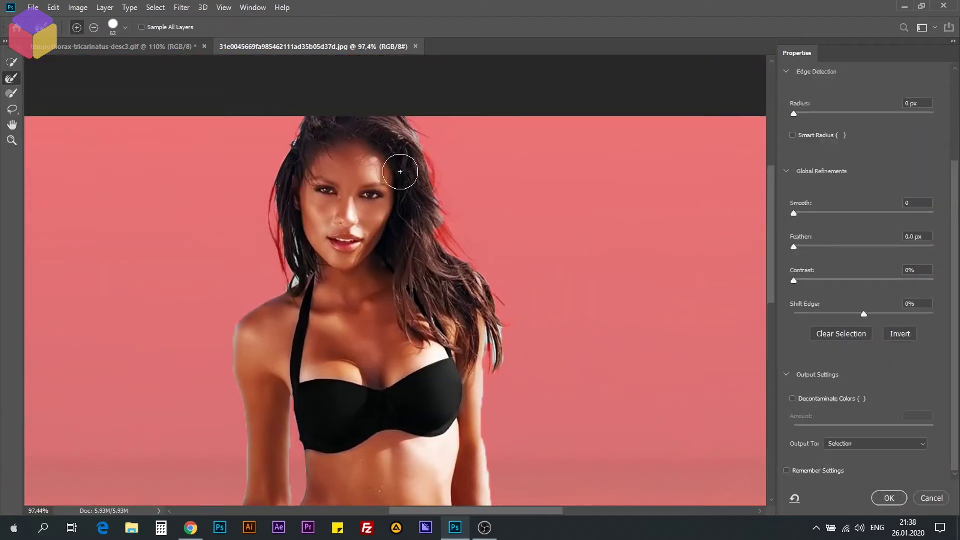
{"action": "left_click_drag", "start_coordinate": [404, 166], "coordinate": [403, 118]}
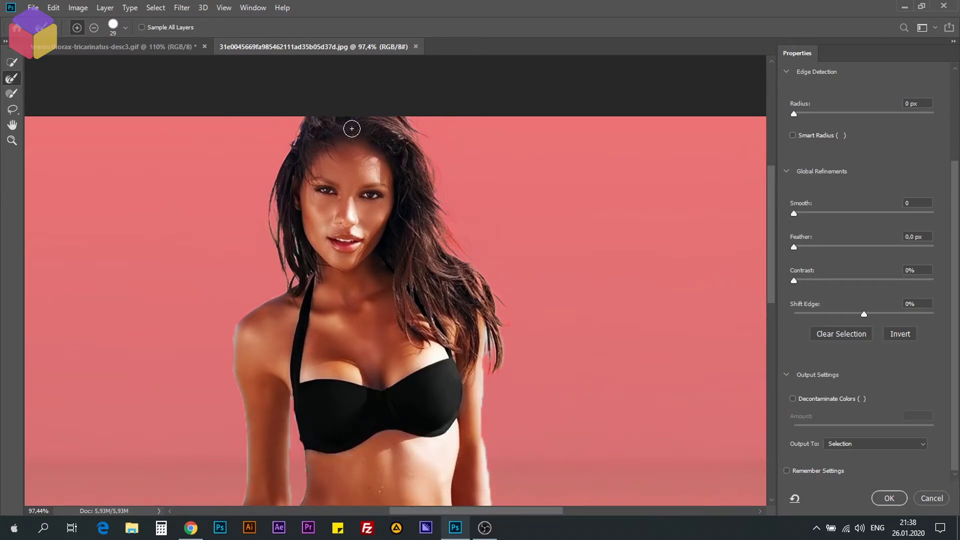
{"action": "scroll", "coordinate": [346, 139], "scroll_direction": "down", "scroll_amount": 3}
{"action": "scroll", "coordinate": [390, 210], "scroll_direction": "down", "scroll_amount": 3}
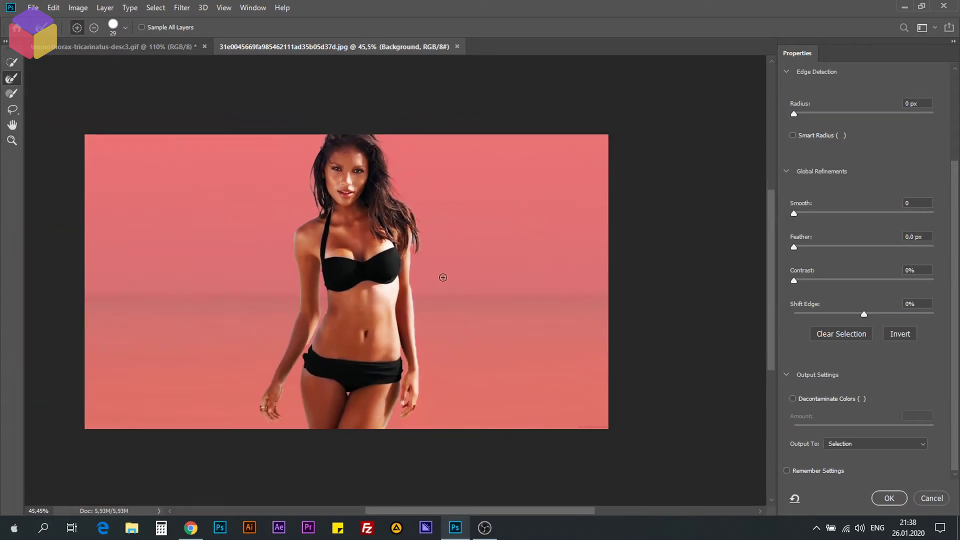
{"action": "left_click", "coordinate": [799, 401]}
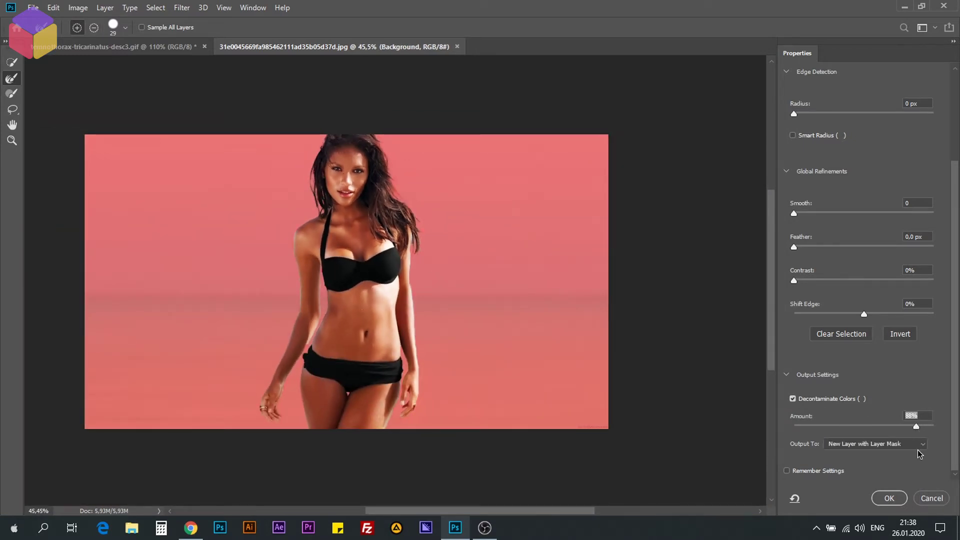
{"action": "left_click", "coordinate": [810, 399]}
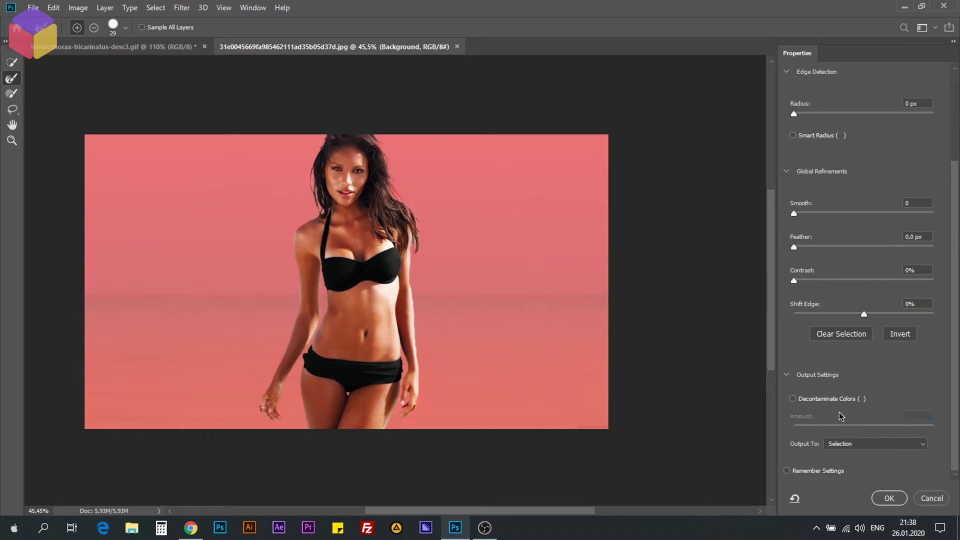
Output the refined selection to a layer mask and apply it
{"action": "left_click", "coordinate": [881, 444]}
{"action": "left_click", "coordinate": [847, 459]}
{"action": "left_click", "coordinate": [890, 499]}
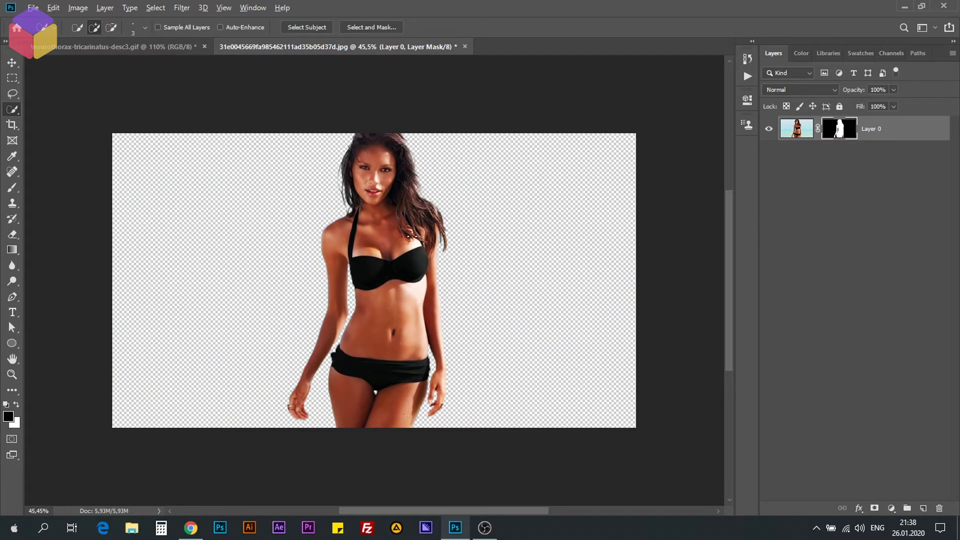
Drag the cut-out woman into the scanned text page document
{"action": "scroll", "coordinate": [411, 235], "scroll_direction": "up", "scroll_amount": 3}
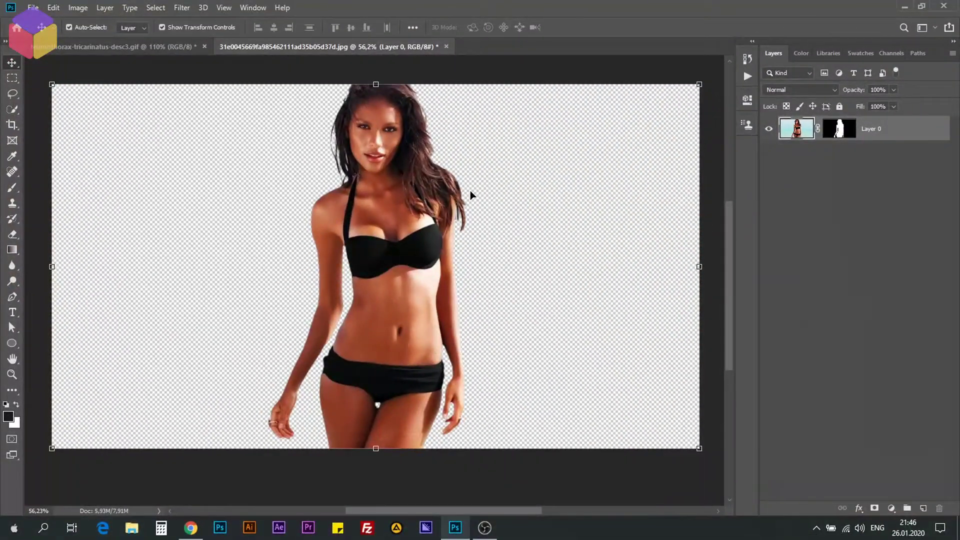
{"action": "mouse_move", "coordinate": [386, 215]}
{"action": "left_mouse_down"}
{"action": "mouse_move", "coordinate": [168, 59]}
{"action": "mouse_move", "coordinate": [264, 128]}
{"action": "left_mouse_up"}
{"action": "left_click_drag", "start_coordinate": [387, 284], "coordinate": [388, 283]}
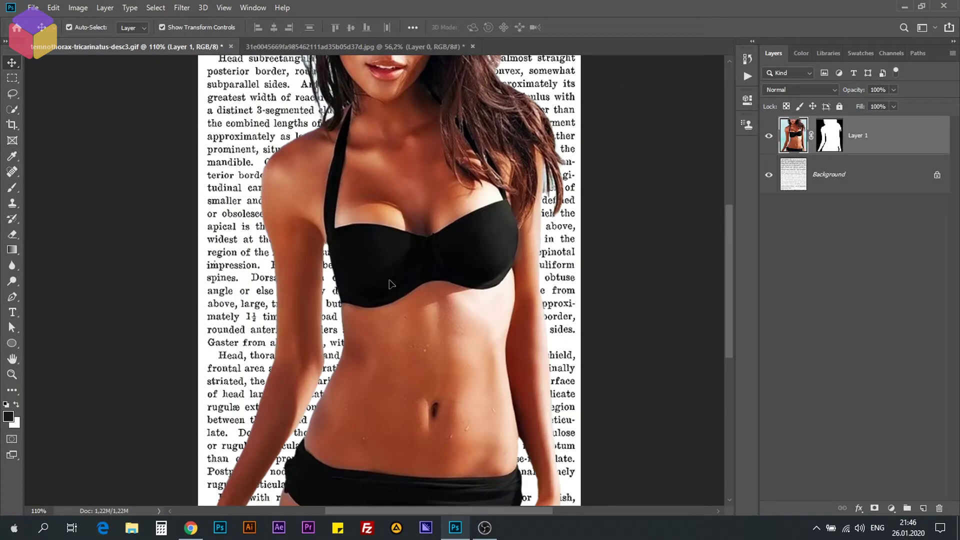
Scale the woman down to fit the page, commit, and select the page's Background layer
{"action": "scroll", "coordinate": [388, 282], "scroll_direction": "down", "scroll_amount": 4}
{"action": "left_click_drag", "start_coordinate": [682, 114], "coordinate": [544, 171]}
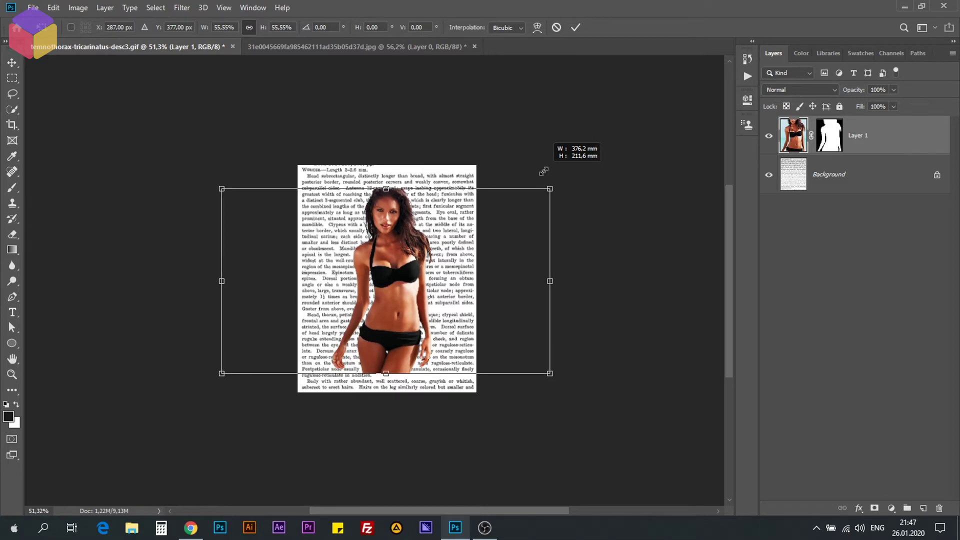
{"action": "left_click", "coordinate": [575, 27]}
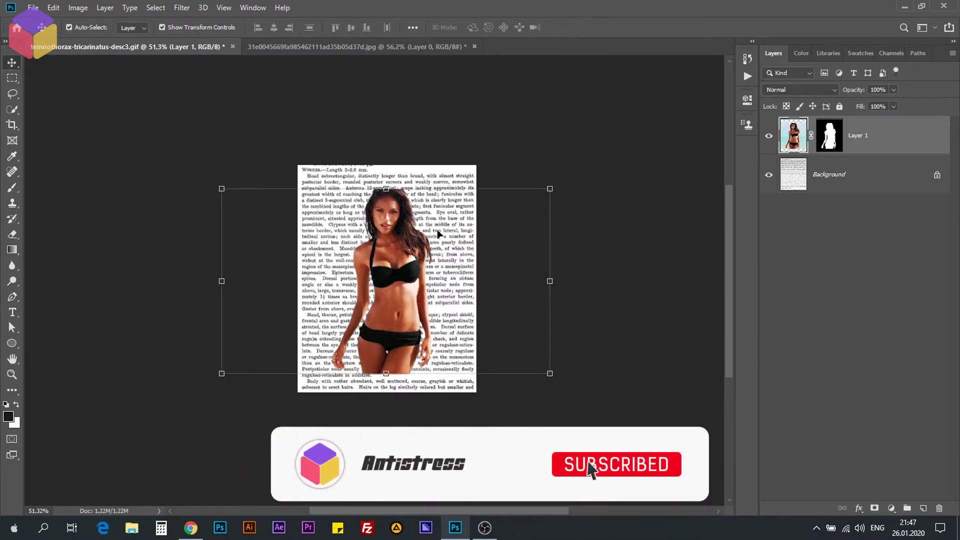
{"action": "scroll", "coordinate": [404, 294], "scroll_direction": "up", "scroll_amount": 1}
{"action": "scroll", "coordinate": [403, 293], "scroll_direction": "up", "scroll_amount": 2}
{"action": "scroll", "coordinate": [404, 293], "scroll_direction": "up", "scroll_amount": 2}
{"action": "scroll", "coordinate": [404, 294], "scroll_direction": "up", "scroll_amount": 1}
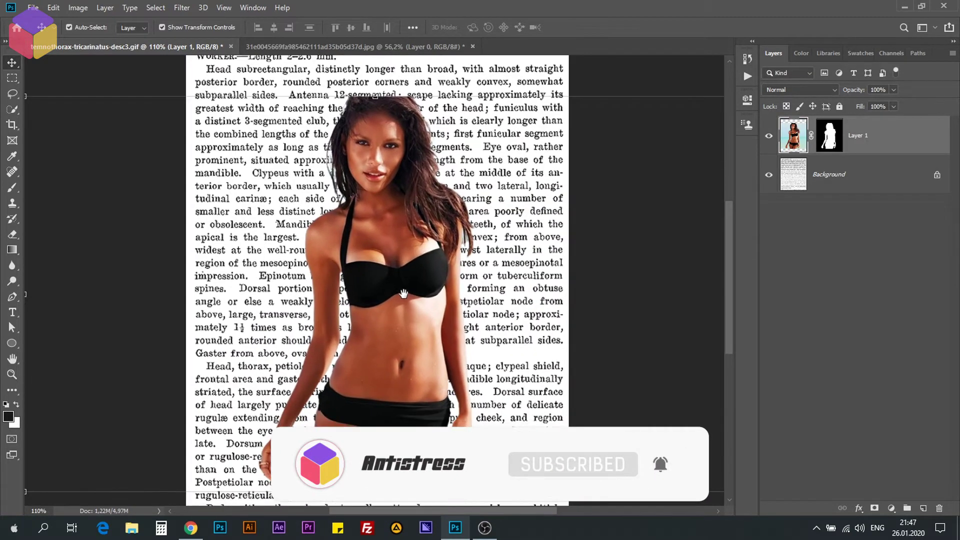
{"action": "left_click_drag", "start_coordinate": [403, 294], "coordinate": [405, 277]}
{"action": "left_click", "coordinate": [884, 185]}
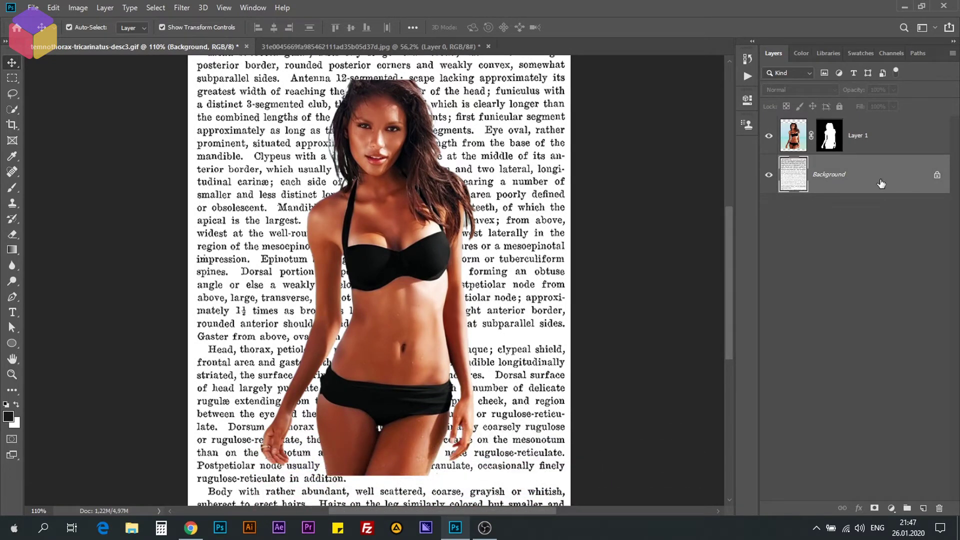
Duplicate the text page layer, move the copy above Layer 1, and add a hide-all mask
{"action": "left_click_drag", "start_coordinate": [886, 195], "coordinate": [924, 509]}
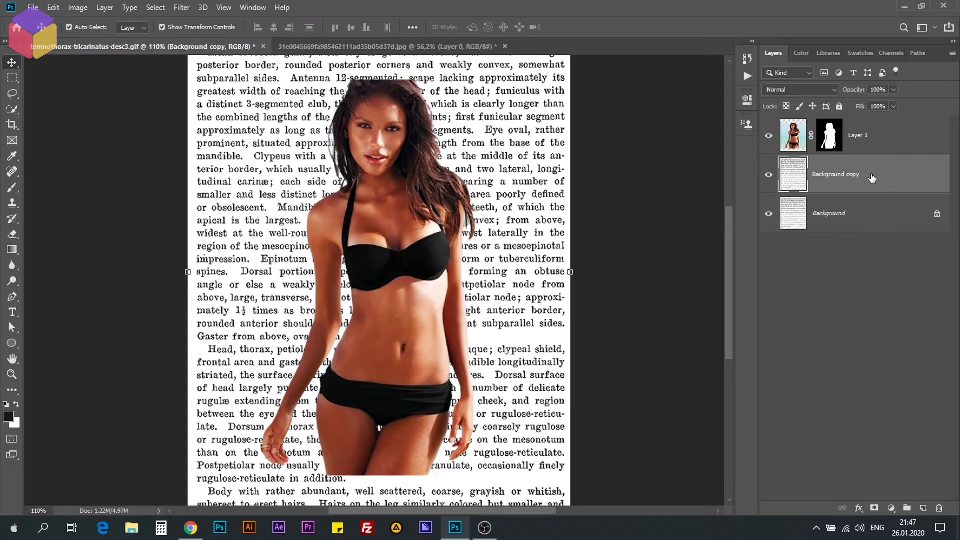
{"action": "left_click_drag", "start_coordinate": [872, 178], "coordinate": [830, 139]}
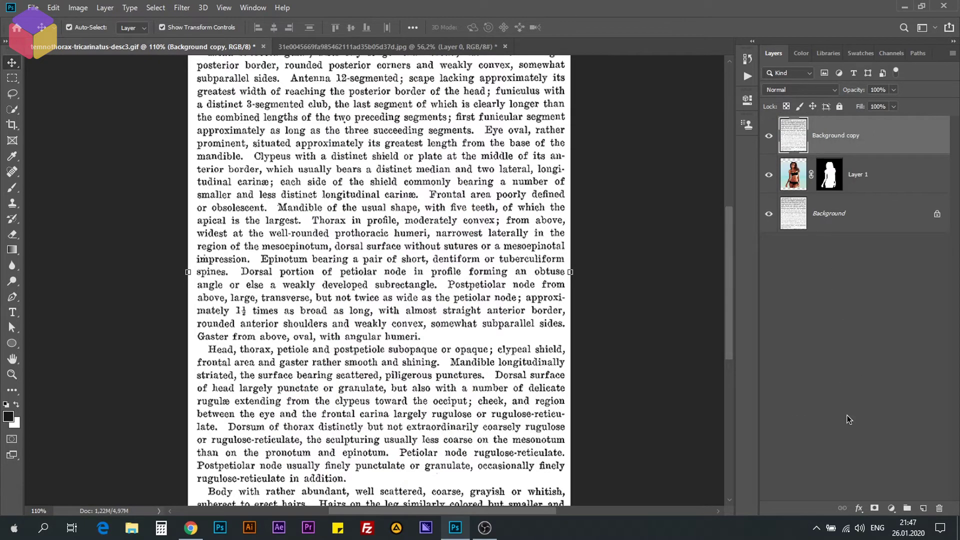
{"action": "left_click", "coordinate": [875, 509], "text": "alt"}
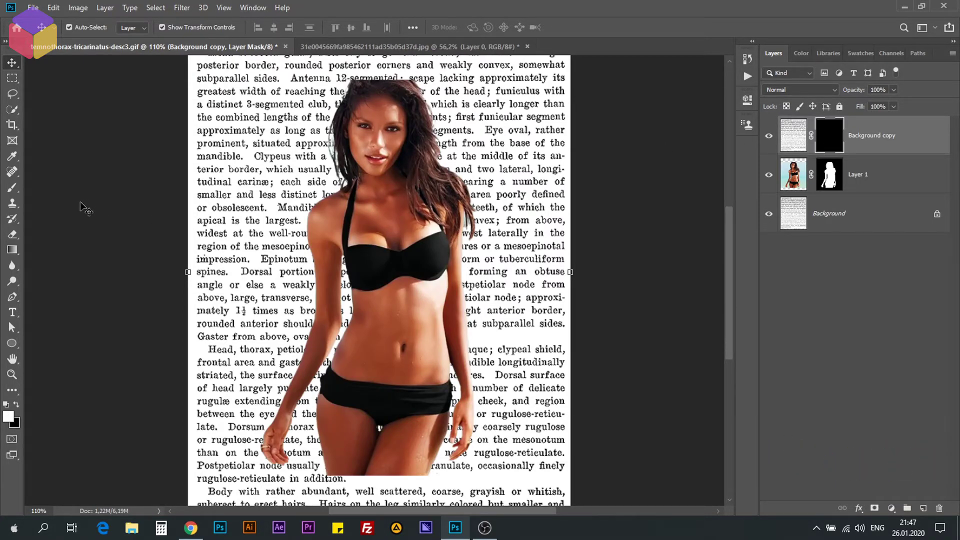
Set the Brush tool to a tiny tip of about 3 px in Normal mode
{"action": "left_click", "coordinate": [12, 190]}
{"action": "left_click_drag", "start_coordinate": [425, 268], "coordinate": [372, 249]}
{"action": "scroll", "coordinate": [359, 175], "scroll_direction": "up", "scroll_amount": 2}
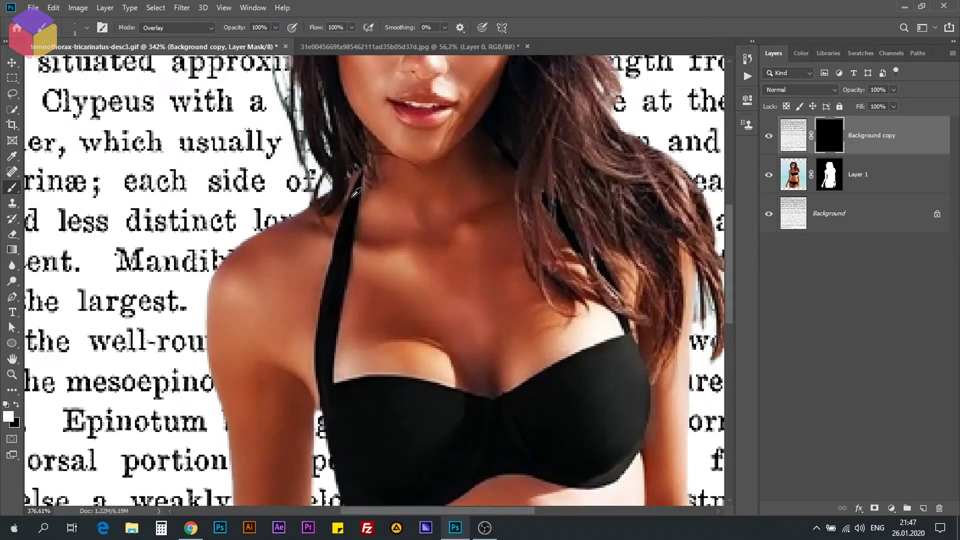
{"action": "scroll", "coordinate": [361, 185], "scroll_direction": "up", "scroll_amount": 1}
{"action": "scroll", "coordinate": [364, 201], "scroll_direction": "up", "scroll_amount": 1}
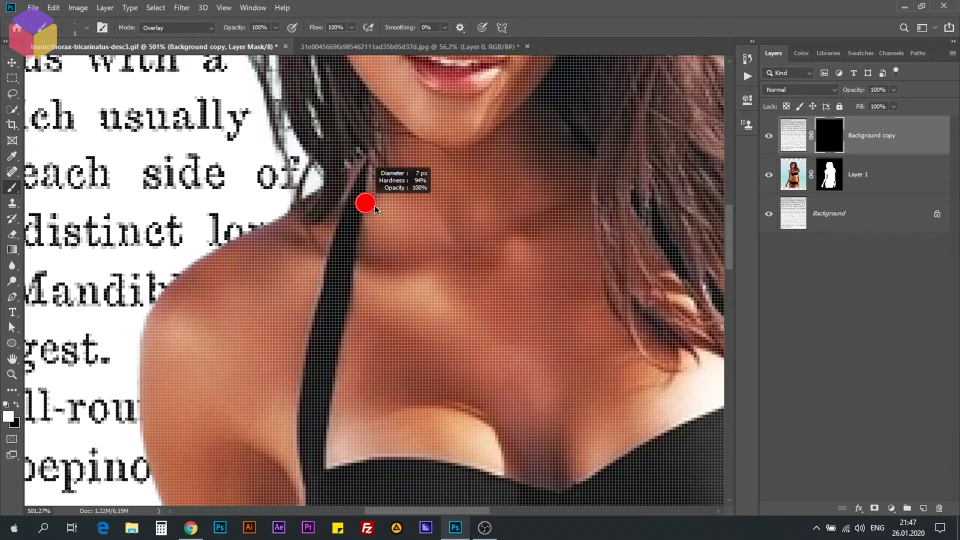
{"action": "scroll", "coordinate": [360, 205], "scroll_direction": "up", "scroll_amount": 1}
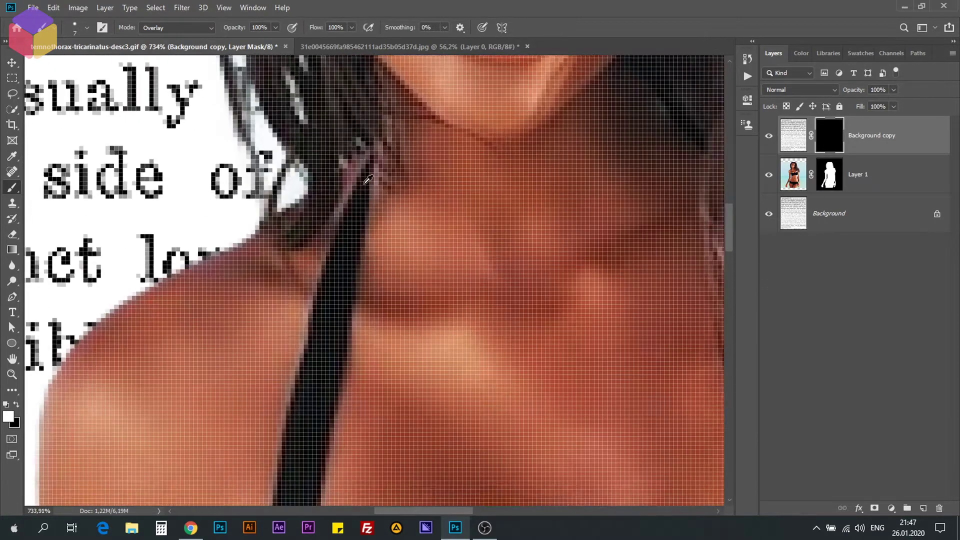
{"action": "scroll", "coordinate": [361, 200], "scroll_direction": "up", "scroll_amount": 1}
{"action": "left_click_drag", "start_coordinate": [361, 181], "coordinate": [362, 178]}
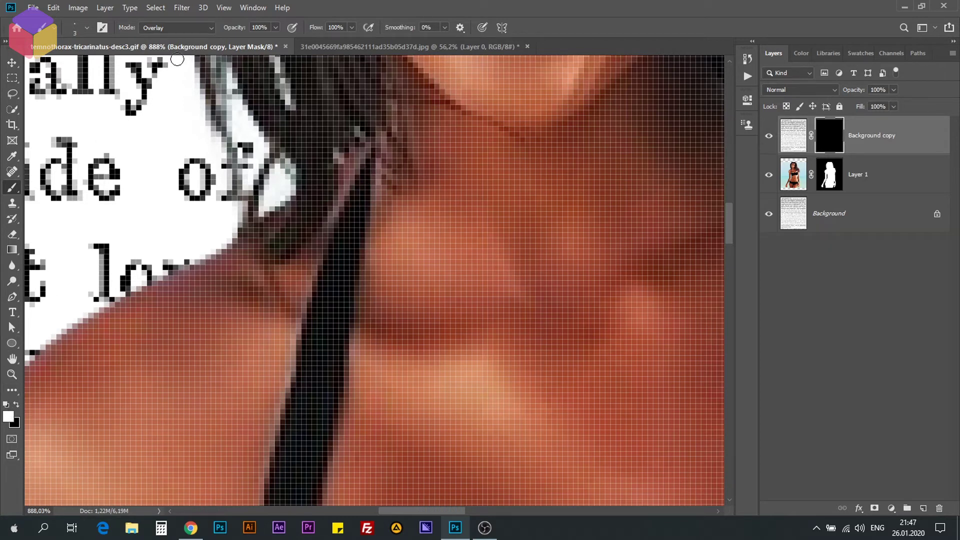
{"action": "left_click", "coordinate": [172, 27]}
{"action": "left_click", "coordinate": [168, 40]}
Reveal the page text along the bikini shoulder strap on the mask
{"action": "mouse_move", "coordinate": [327, 276]}
{"action": "left_mouse_down"}
{"action": "mouse_move", "coordinate": [343, 300]}
{"action": "mouse_move", "coordinate": [323, 298]}
{"action": "left_mouse_up"}
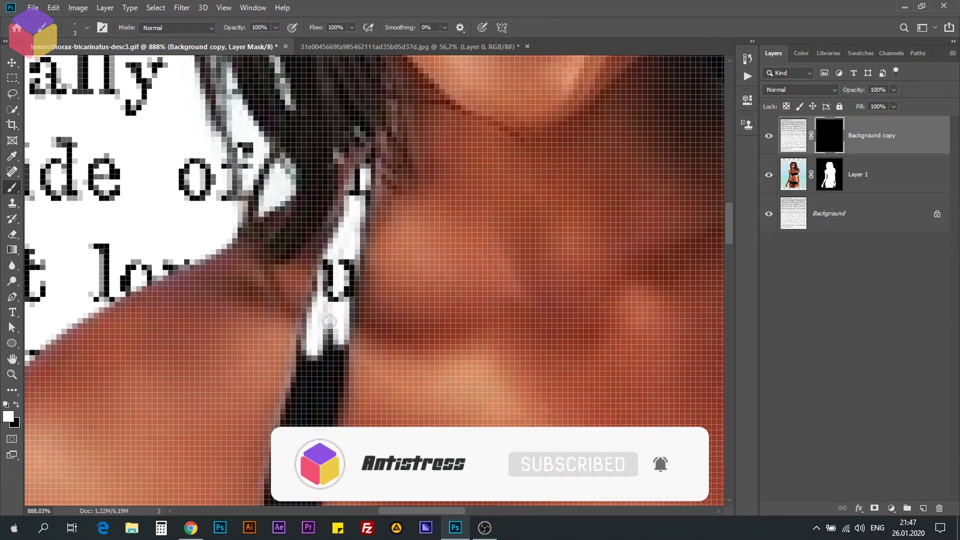
{"action": "left_click_drag", "start_coordinate": [336, 368], "coordinate": [335, 330]}
{"action": "mouse_move", "coordinate": [351, 290]}
{"action": "left_mouse_down"}
{"action": "mouse_move", "coordinate": [363, 200]}
{"action": "mouse_move", "coordinate": [348, 269]}
{"action": "mouse_move", "coordinate": [347, 185]}
{"action": "mouse_move", "coordinate": [308, 271]}
{"action": "left_mouse_up"}
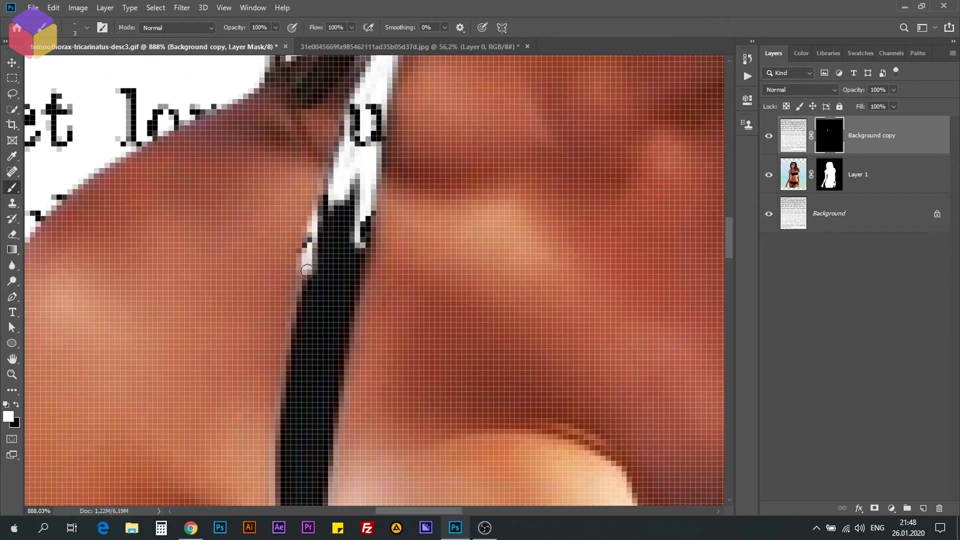
{"action": "left_click_drag", "start_coordinate": [297, 304], "coordinate": [315, 250]}
{"action": "left_click_drag", "start_coordinate": [287, 351], "coordinate": [330, 210]}
{"action": "mouse_move", "coordinate": [330, 330]}
{"action": "left_mouse_down"}
{"action": "mouse_move", "coordinate": [346, 205]}
{"action": "mouse_move", "coordinate": [318, 321]}
{"action": "mouse_move", "coordinate": [343, 145]}
{"action": "mouse_move", "coordinate": [317, 265]}
{"action": "mouse_move", "coordinate": [350, 150]}
{"action": "left_mouse_up"}
{"action": "scroll", "coordinate": [351, 172], "scroll_direction": "up", "scroll_amount": 3}
{"action": "mouse_move", "coordinate": [342, 253]}
{"action": "left_mouse_down"}
{"action": "mouse_move", "coordinate": [368, 200]}
{"action": "mouse_move", "coordinate": [348, 240]}
{"action": "mouse_move", "coordinate": [314, 461]}
{"action": "left_mouse_up"}
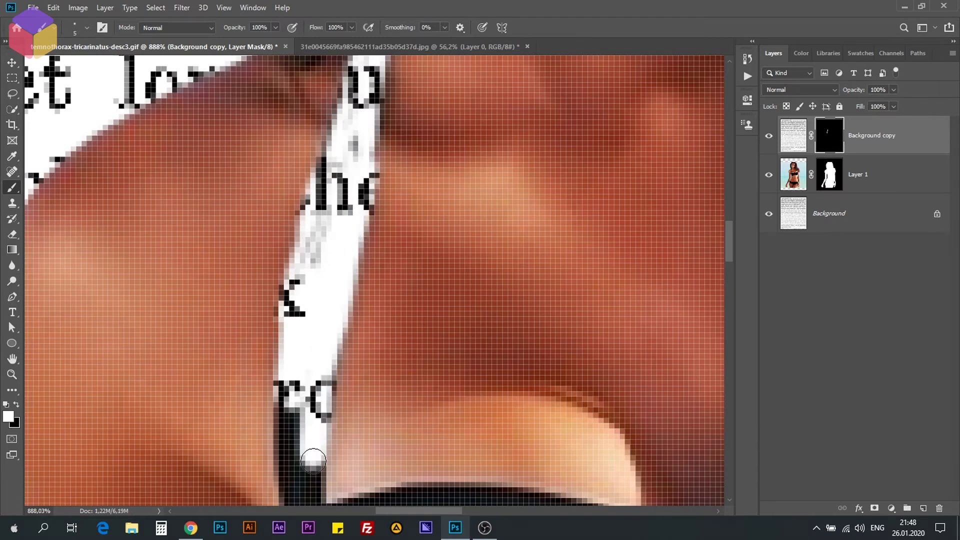
{"action": "scroll", "coordinate": [313, 461], "scroll_direction": "down", "scroll_amount": 3}
{"action": "mouse_move", "coordinate": [306, 195]}
{"action": "left_mouse_down"}
{"action": "mouse_move", "coordinate": [328, 407]}
{"action": "mouse_move", "coordinate": [327, 272]}
{"action": "left_mouse_up"}
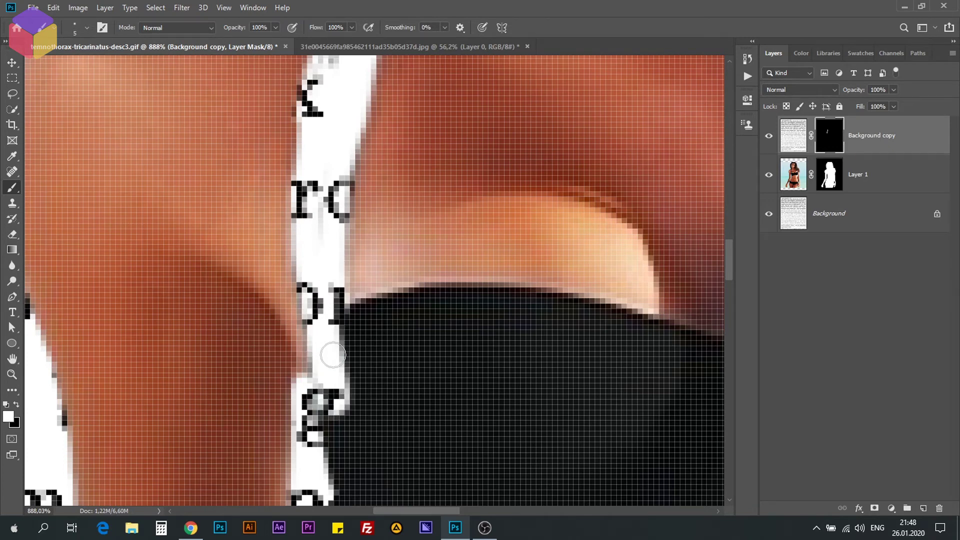
{"action": "scroll", "coordinate": [332, 359], "scroll_direction": "down", "scroll_amount": 5, "text": "alt"}
{"action": "scroll", "coordinate": [332, 359], "scroll_direction": "down", "scroll_amount": 3}
{"action": "scroll", "coordinate": [395, 190], "scroll_direction": "up", "scroll_amount": 4, "text": "alt"}
Fill the black bikini top and its edges with page text
{"action": "mouse_move", "coordinate": [395, 190]}
{"action": "left_mouse_down"}
{"action": "mouse_move", "coordinate": [565, 225]}
{"action": "mouse_move", "coordinate": [320, 280]}
{"action": "mouse_move", "coordinate": [450, 395]}
{"action": "mouse_move", "coordinate": [620, 320]}
{"action": "left_mouse_up"}
{"action": "left_click_drag", "start_coordinate": [476, 290], "coordinate": [351, 300]}
{"action": "mouse_move", "coordinate": [310, 250]}
{"action": "left_mouse_down"}
{"action": "mouse_move", "coordinate": [354, 240]}
{"action": "mouse_move", "coordinate": [449, 245]}
{"action": "left_mouse_up"}
{"action": "scroll", "coordinate": [448, 245], "scroll_direction": "right", "scroll_amount": 5}
{"action": "key", "text": "bracketleft"}
{"action": "key", "text": "bracketleft"}
{"action": "mouse_move", "coordinate": [315, 307]}
{"action": "left_mouse_down"}
{"action": "mouse_move", "coordinate": [515, 344]}
{"action": "mouse_move", "coordinate": [616, 259]}
{"action": "left_mouse_up"}
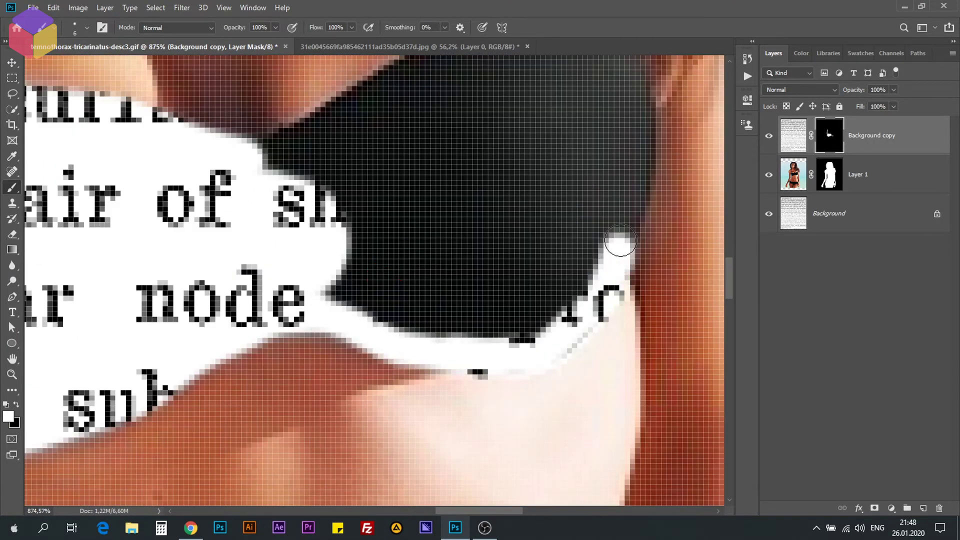
{"action": "scroll", "coordinate": [558, 258], "scroll_direction": "up", "scroll_amount": 3, "text": "alt"}
{"action": "scroll", "coordinate": [559, 258], "scroll_direction": "down", "scroll_amount": 3, "text": "alt"}
{"action": "key", "text": "bracketright"}
{"action": "key", "text": "bracketright"}
{"action": "key", "text": "bracketright"}
{"action": "mouse_move", "coordinate": [410, 240]}
{"action": "left_mouse_down"}
{"action": "mouse_move", "coordinate": [230, 350]}
{"action": "mouse_move", "coordinate": [280, 420]}
{"action": "mouse_move", "coordinate": [408, 315]}
{"action": "left_mouse_up"}
{"action": "scroll", "coordinate": [408, 314], "scroll_direction": "down", "scroll_amount": 2, "text": "alt"}
{"action": "left_click_drag", "start_coordinate": [395, 350], "coordinate": [463, 313]}
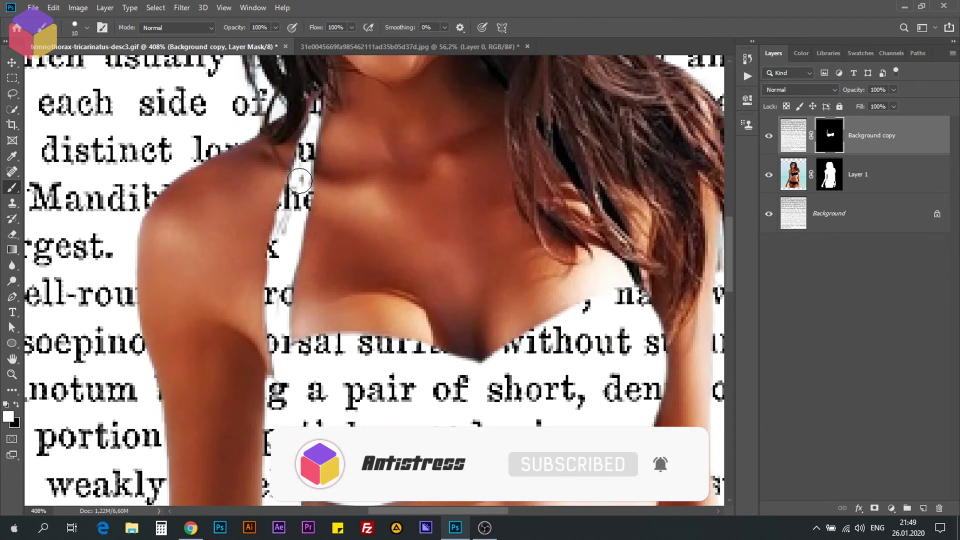
{"action": "scroll", "coordinate": [397, 293], "scroll_direction": "down", "scroll_amount": 3, "text": "alt"}
{"action": "scroll", "coordinate": [274, 227], "scroll_direction": "up", "scroll_amount": 6, "text": "alt"}
Reveal the page text along the black bikini edge with a finer brush
{"action": "key", "text": "bracketleft"}
{"action": "key", "text": "bracketleft"}
{"action": "mouse_move", "coordinate": [274, 226]}
{"action": "left_mouse_down"}
{"action": "mouse_move", "coordinate": [265, 180]}
{"action": "mouse_move", "coordinate": [210, 301]}
{"action": "mouse_move", "coordinate": [235, 250]}
{"action": "mouse_move", "coordinate": [623, 351]}
{"action": "left_mouse_up"}
{"action": "scroll", "coordinate": [210, 400], "scroll_direction": "down", "scroll_amount": 4}
{"action": "left_click_drag", "start_coordinate": [220, 260], "coordinate": [615, 400]}
{"action": "key", "text": "bracketright"}
{"action": "key", "text": "bracketright"}
{"action": "key", "text": "bracketright"}
{"action": "left_click_drag", "start_coordinate": [165, 220], "coordinate": [446, 264]}
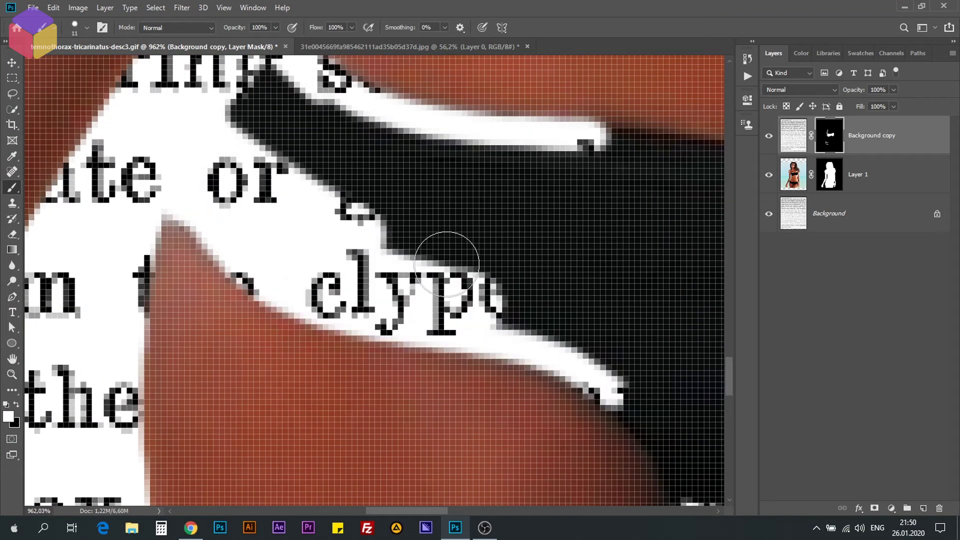
{"action": "scroll", "coordinate": [447, 264], "scroll_direction": "down", "scroll_amount": 4, "text": "alt"}
{"action": "scroll", "coordinate": [350, 301], "scroll_direction": "up", "scroll_amount": 5, "text": "alt"}
Reveal the page text along the bikini bottom's edge and fill the rest of it
{"action": "key", "text": "bracketleft"}
{"action": "key", "text": "bracketleft"}
{"action": "key", "text": "bracketleft"}
{"action": "mouse_move", "coordinate": [330, 360]}
{"action": "left_mouse_down"}
{"action": "mouse_move", "coordinate": [454, 298]}
{"action": "mouse_move", "coordinate": [650, 248]}
{"action": "left_mouse_up"}
{"action": "scroll", "coordinate": [650, 248], "scroll_direction": "right", "scroll_amount": 4}
{"action": "left_click_drag", "start_coordinate": [435, 251], "coordinate": [630, 105]}
{"action": "scroll", "coordinate": [631, 105], "scroll_direction": "up", "scroll_amount": 4}
{"action": "left_click_drag", "start_coordinate": [514, 229], "coordinate": [571, 175]}
{"action": "scroll", "coordinate": [268, 245], "scroll_direction": "left", "scroll_amount": 4}
{"action": "left_click_drag", "start_coordinate": [267, 246], "coordinate": [675, 255]}
{"action": "scroll", "coordinate": [675, 255], "scroll_direction": "down", "scroll_amount": 3, "text": "alt"}
{"action": "scroll", "coordinate": [351, 290], "scroll_direction": "up", "scroll_amount": 1, "text": "alt"}
{"action": "key", "text": "bracketright"}
{"action": "key", "text": "bracketright"}
{"action": "key", "text": "bracketright"}
{"action": "mouse_move", "coordinate": [215, 320]}
{"action": "left_mouse_down"}
{"action": "mouse_move", "coordinate": [368, 287]}
{"action": "mouse_move", "coordinate": [479, 284]}
{"action": "left_mouse_up"}
{"action": "scroll", "coordinate": [190, 430], "scroll_direction": "up", "scroll_amount": 3, "text": "alt"}
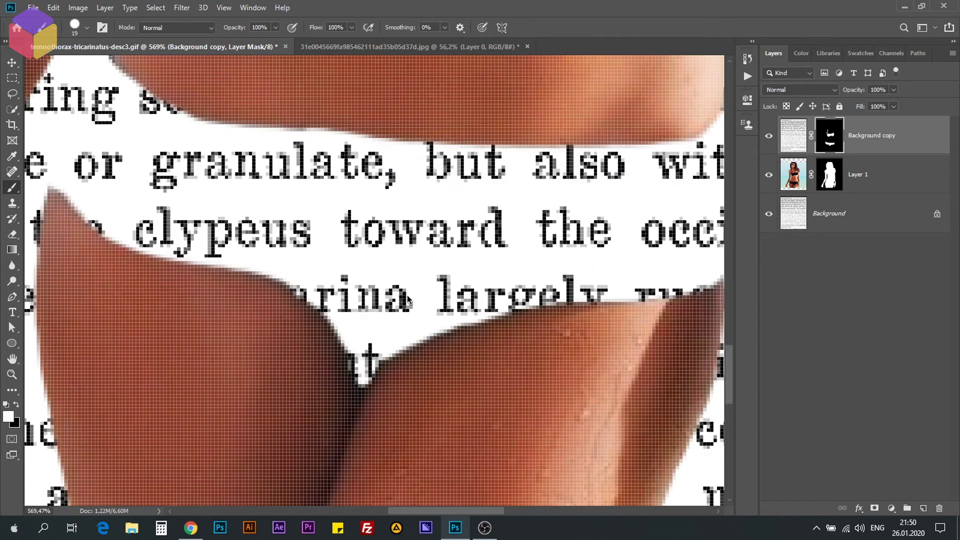
{"action": "scroll", "coordinate": [335, 281], "scroll_direction": "down", "scroll_amount": 4, "text": "alt"}
Zoom into her hair and reveal page text in the strap gaps between strands
{"action": "scroll", "coordinate": [351, 296], "scroll_direction": "up", "scroll_amount": 2}
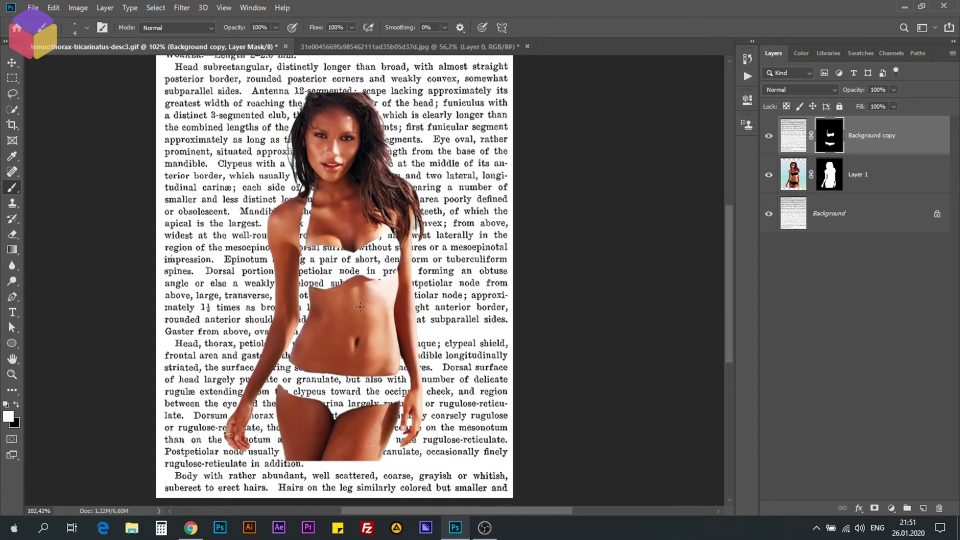
{"action": "scroll", "coordinate": [383, 185], "scroll_direction": "up", "scroll_amount": 5, "text": "alt"}
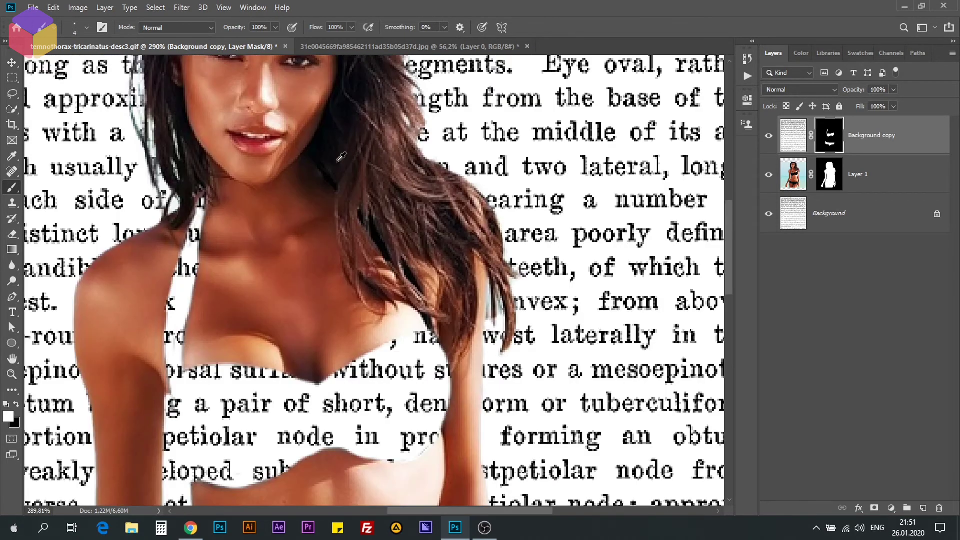
{"action": "scroll", "coordinate": [342, 157], "scroll_direction": "up", "scroll_amount": 3, "text": "alt"}
{"action": "scroll", "coordinate": [322, 182], "scroll_direction": "up", "scroll_amount": 1, "text": "alt"}
{"action": "scroll", "coordinate": [320, 193], "scroll_direction": "down", "scroll_amount": 1, "text": "alt"}
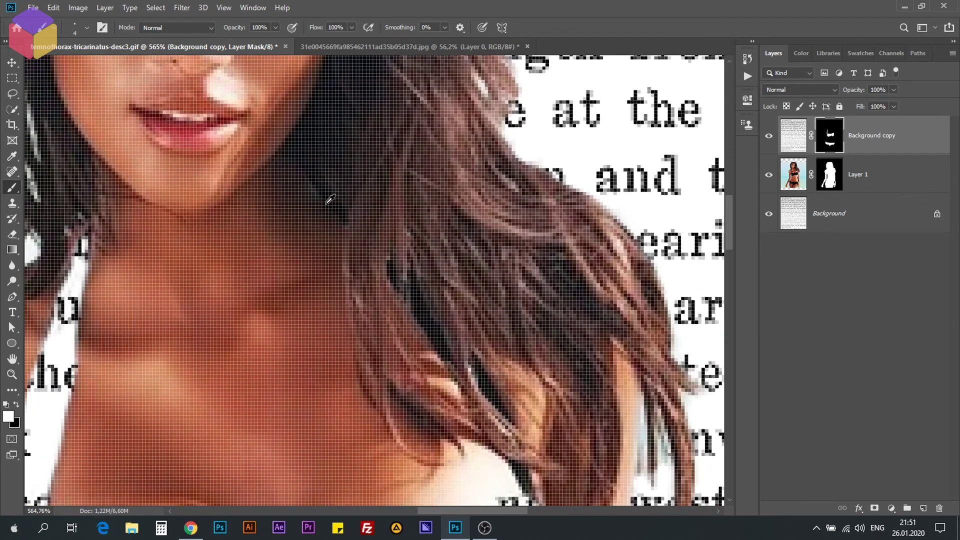
{"action": "scroll", "coordinate": [318, 189], "scroll_direction": "down", "scroll_amount": 1, "text": "alt"}
{"action": "scroll", "coordinate": [314, 184], "scroll_direction": "down", "scroll_amount": 1, "text": "alt"}
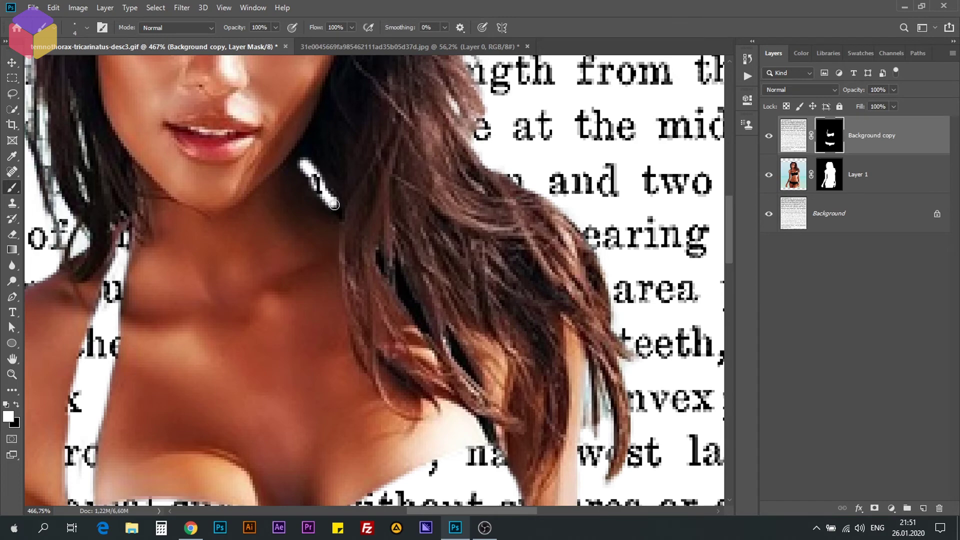
{"action": "scroll", "coordinate": [336, 200], "scroll_direction": "up", "scroll_amount": 1, "text": "alt"}
{"action": "scroll", "coordinate": [345, 224], "scroll_direction": "up", "scroll_amount": 1, "text": "alt"}
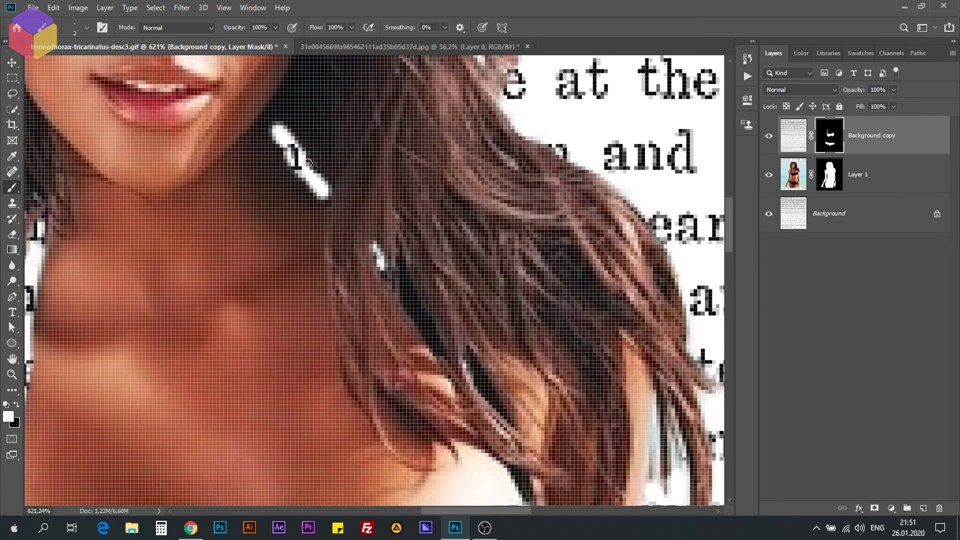
{"action": "scroll", "coordinate": [415, 297], "scroll_direction": "down", "scroll_amount": 1, "text": "alt"}
{"action": "left_click_drag", "start_coordinate": [418, 316], "coordinate": [394, 271]}
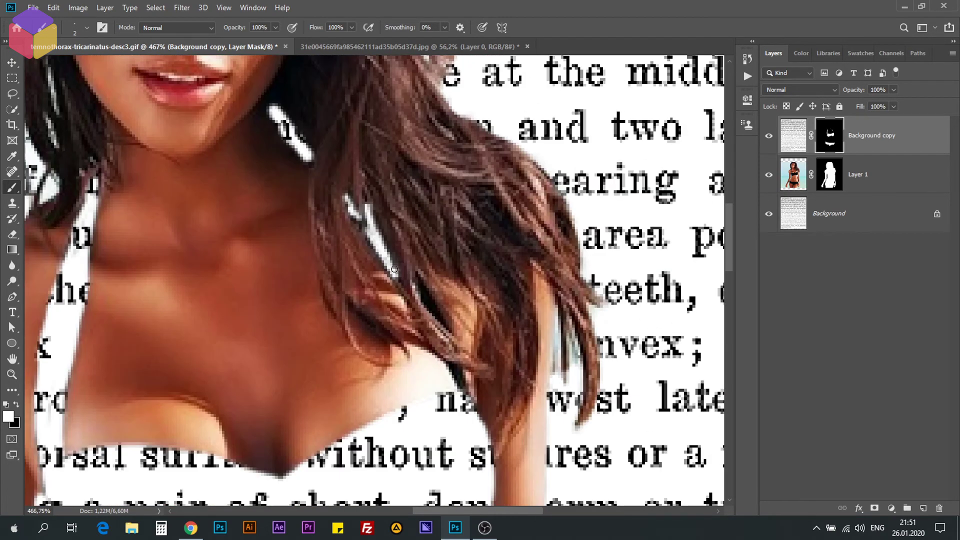
{"action": "left_click_drag", "start_coordinate": [429, 305], "coordinate": [410, 237]}
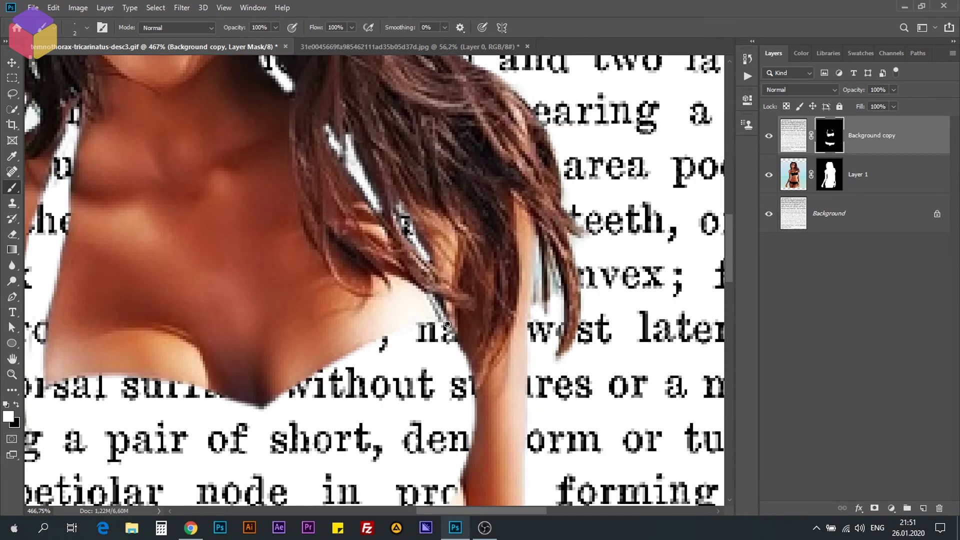
Swap the painting colour to black and look over the masked result
{"action": "key", "text": "x"}
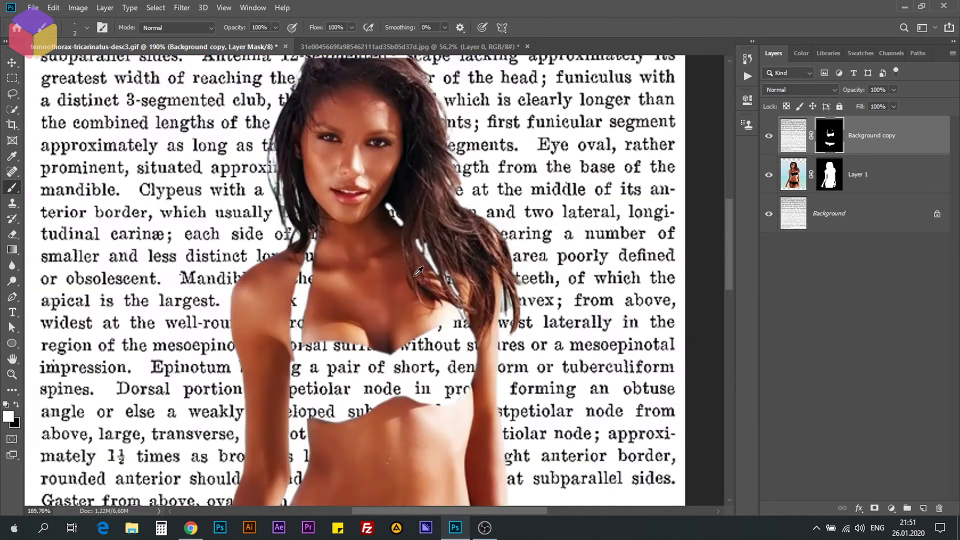
{"action": "scroll", "coordinate": [417, 250], "scroll_direction": "down", "scroll_amount": 1, "text": "alt"}
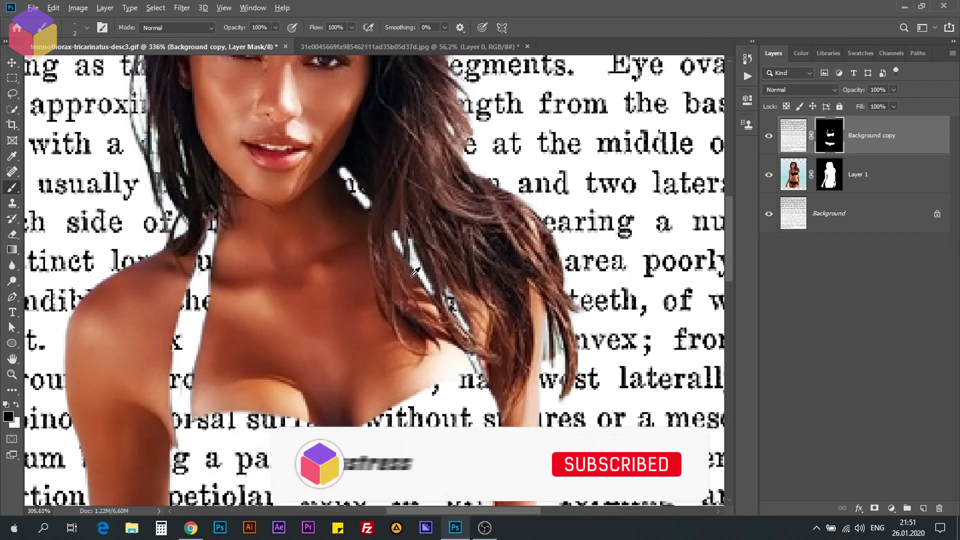
{"action": "scroll", "coordinate": [403, 236], "scroll_direction": "down", "scroll_amount": 3, "text": "alt"}
{"action": "scroll", "coordinate": [408, 245], "scroll_direction": "up", "scroll_amount": 2}
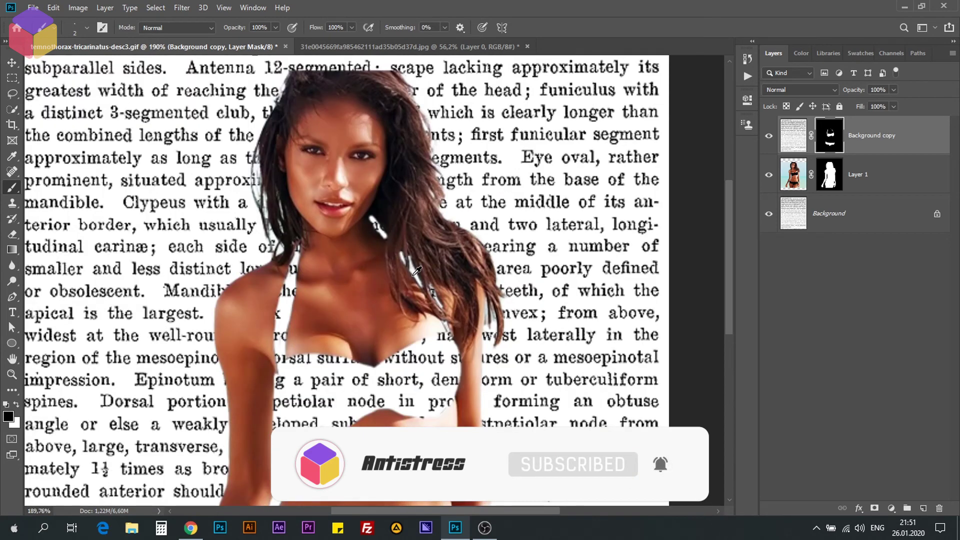
{"action": "scroll", "coordinate": [408, 245], "scroll_direction": "up", "scroll_amount": 2}
{"action": "scroll", "coordinate": [408, 244], "scroll_direction": "up", "scroll_amount": 1}
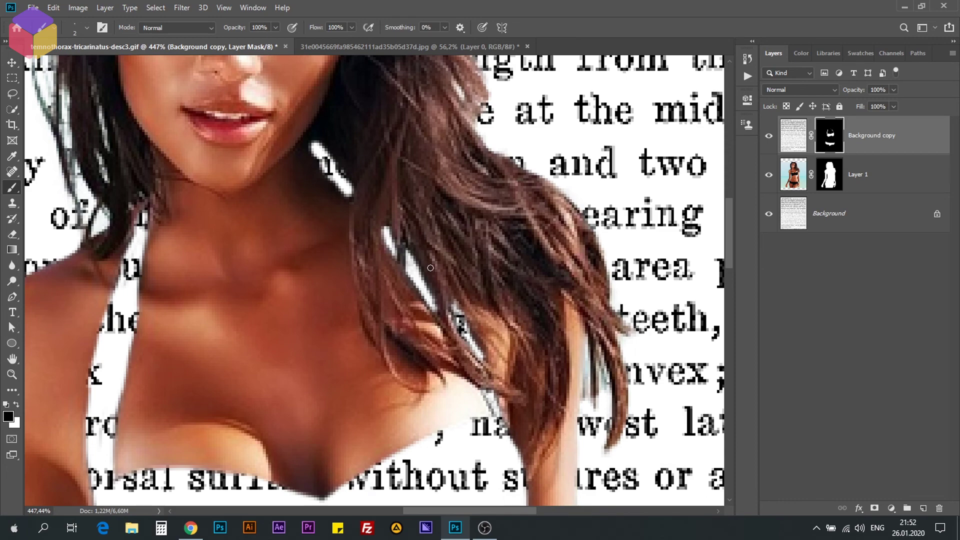
{"action": "scroll", "coordinate": [430, 268], "scroll_direction": "down", "scroll_amount": 2, "text": "alt"}
{"action": "scroll", "coordinate": [426, 252], "scroll_direction": "down", "scroll_amount": 1, "text": "alt"}
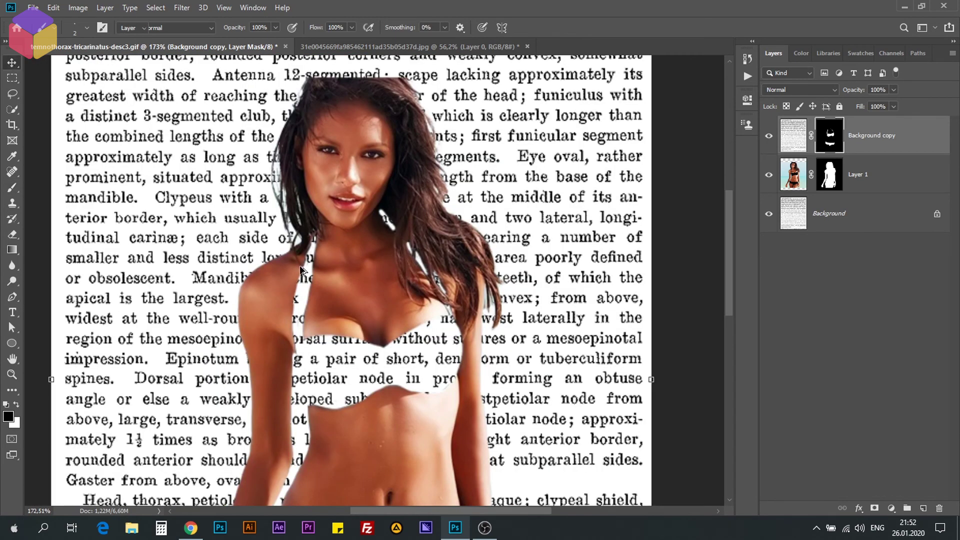
{"action": "left_click", "coordinate": [14, 61]}
{"action": "scroll", "coordinate": [364, 278], "scroll_direction": "down", "scroll_amount": 1, "text": "alt"}
{"action": "scroll", "coordinate": [364, 278], "scroll_direction": "down", "scroll_amount": 1, "text": "alt"}
{"action": "scroll", "coordinate": [364, 278], "scroll_direction": "down", "scroll_amount": 1, "text": "alt"}
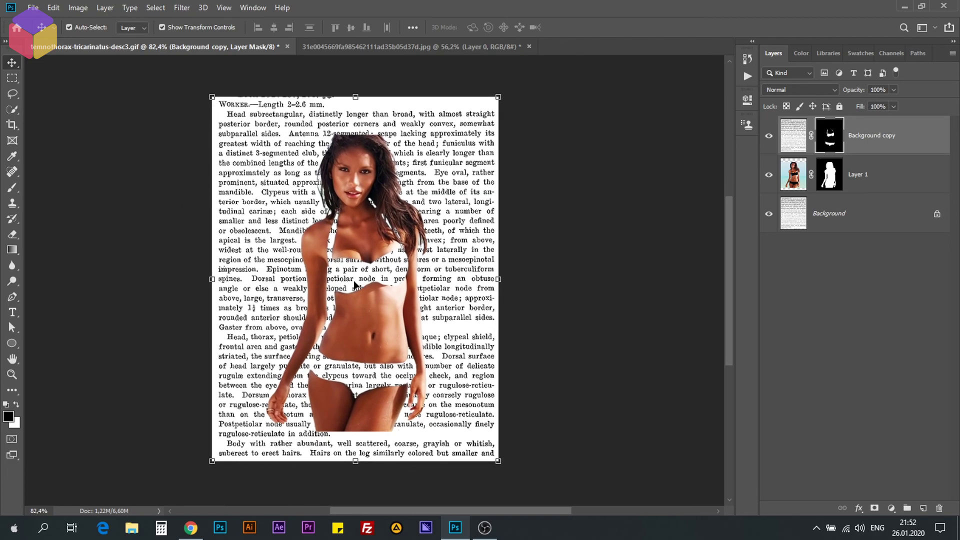
{"action": "scroll", "coordinate": [364, 278], "scroll_direction": "up", "scroll_amount": 1, "text": "alt"}
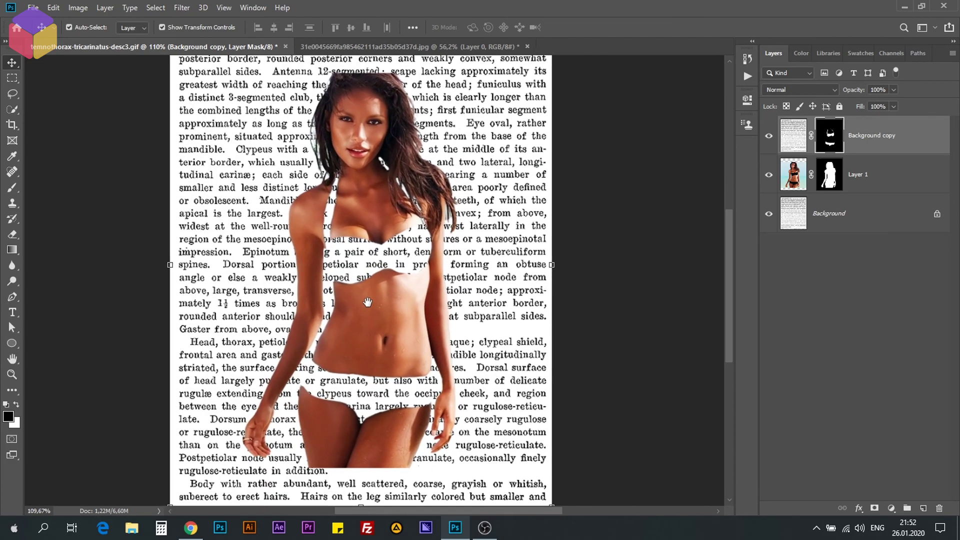